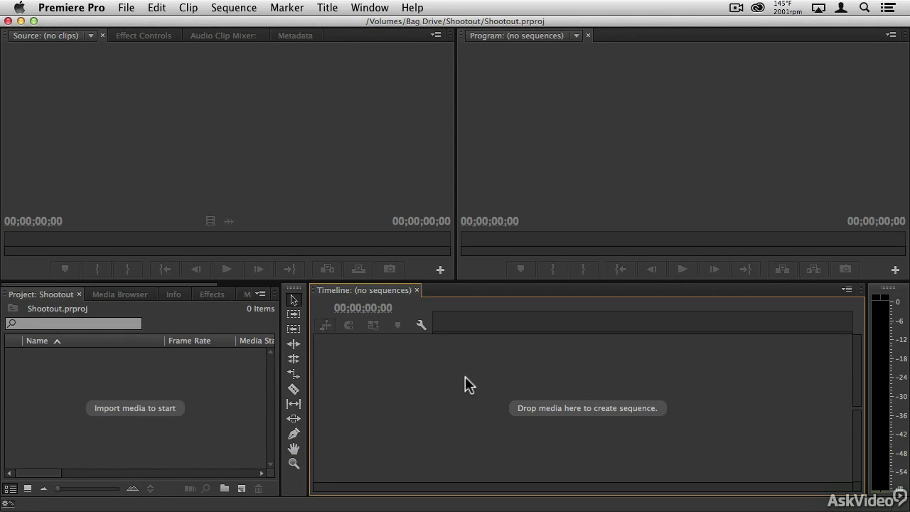
Step: Switch the interface to the Assembly workspace
click(377, 8)
mouse_move(377, 28)
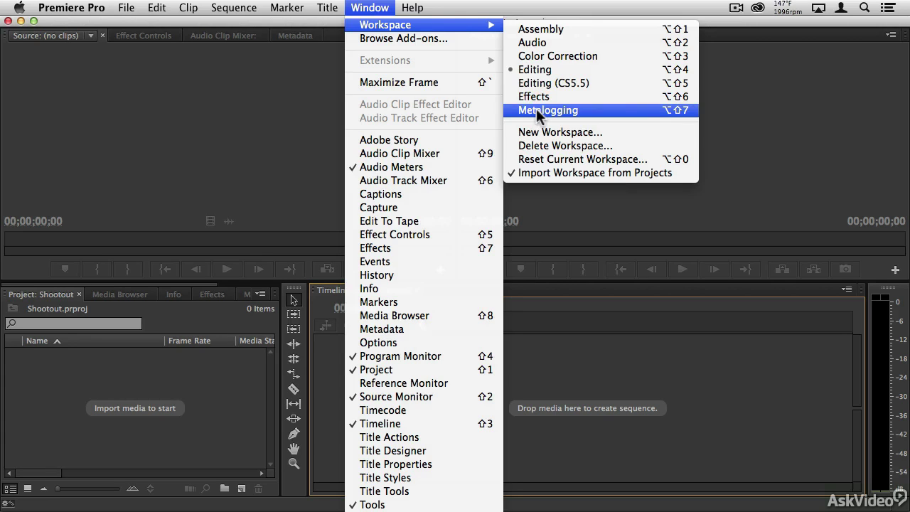
click(538, 29)
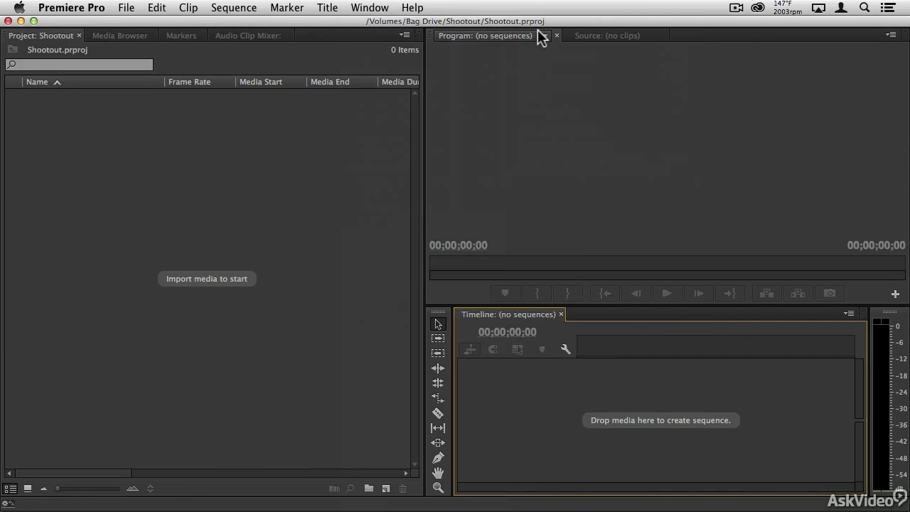
Step: Make the Project, Program and Timeline frames active in turn, finishing with the Project frame
click(372, 118)
click(481, 97)
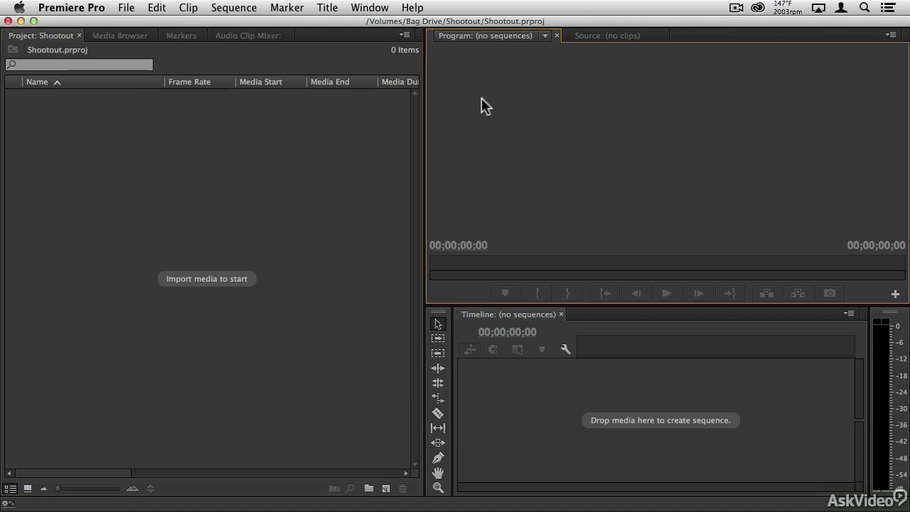
click(505, 417)
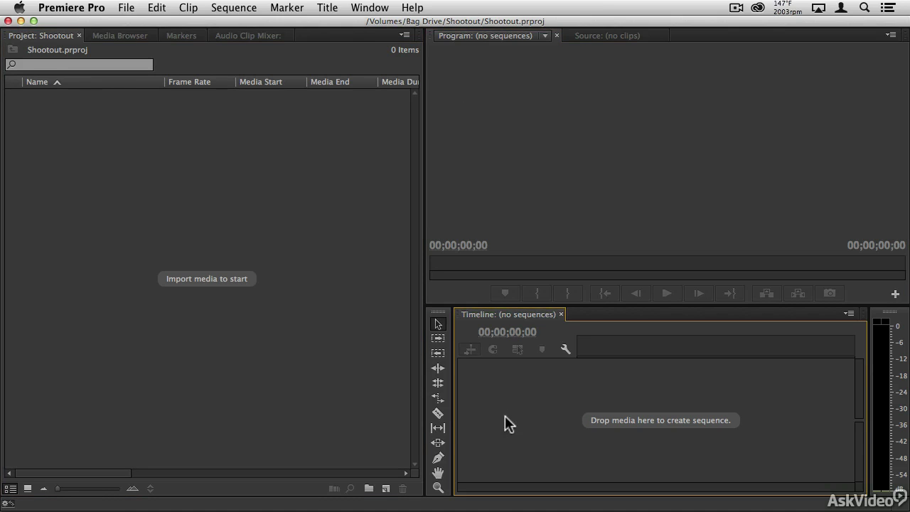
click(348, 193)
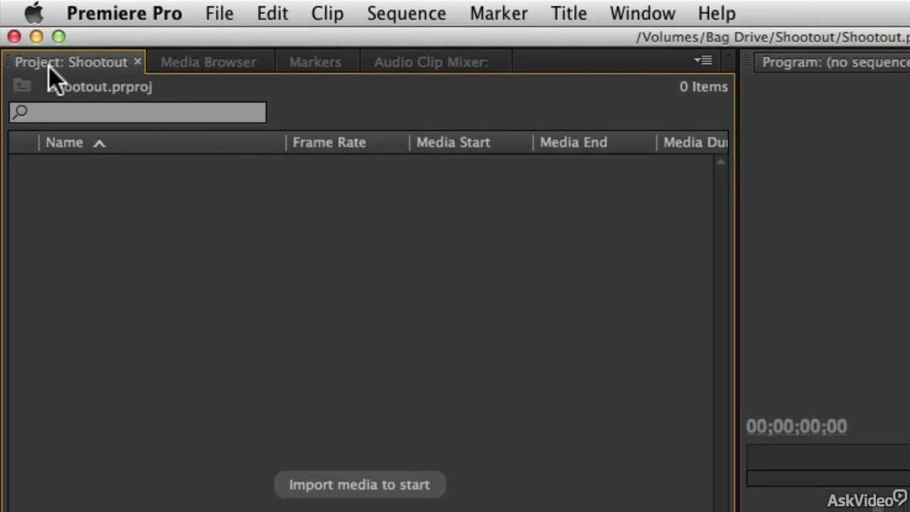
Step: Look through the Media Browser, Markers and Audio Clip Mixer sharing the Project frame, and return to the Project view
click(208, 61)
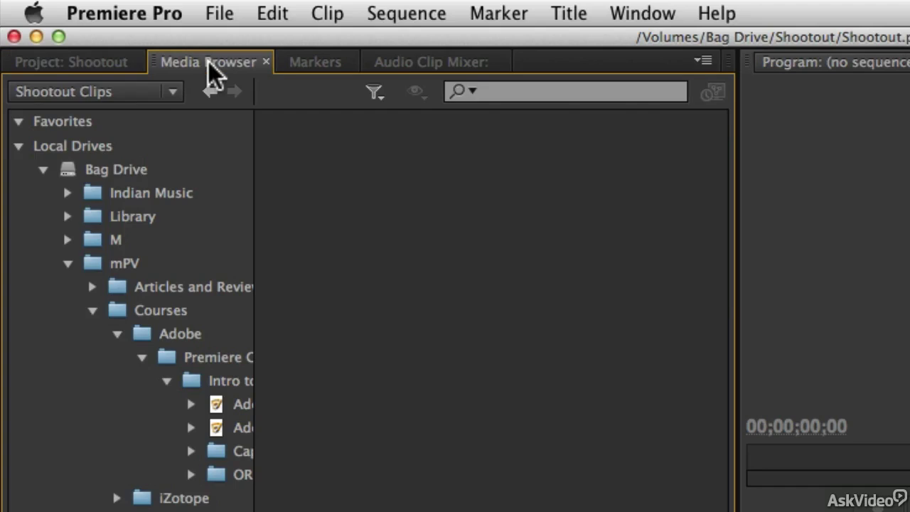
click(316, 69)
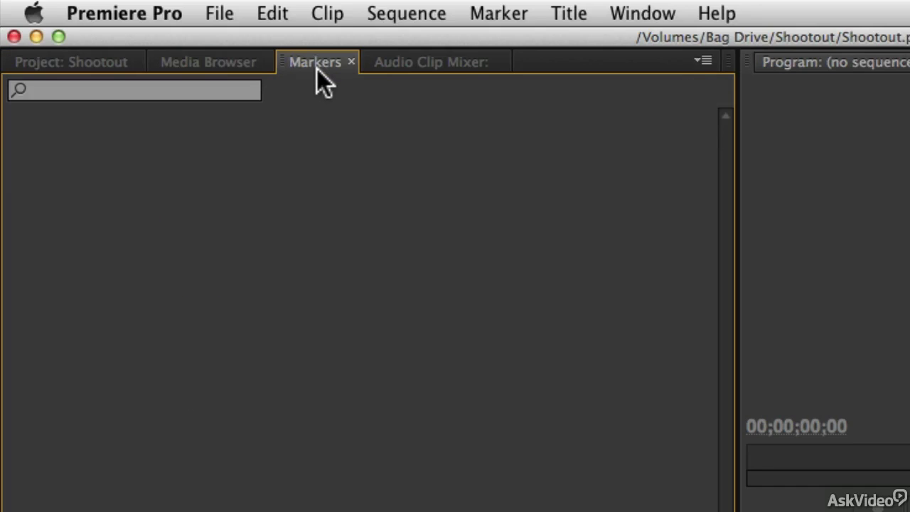
click(389, 66)
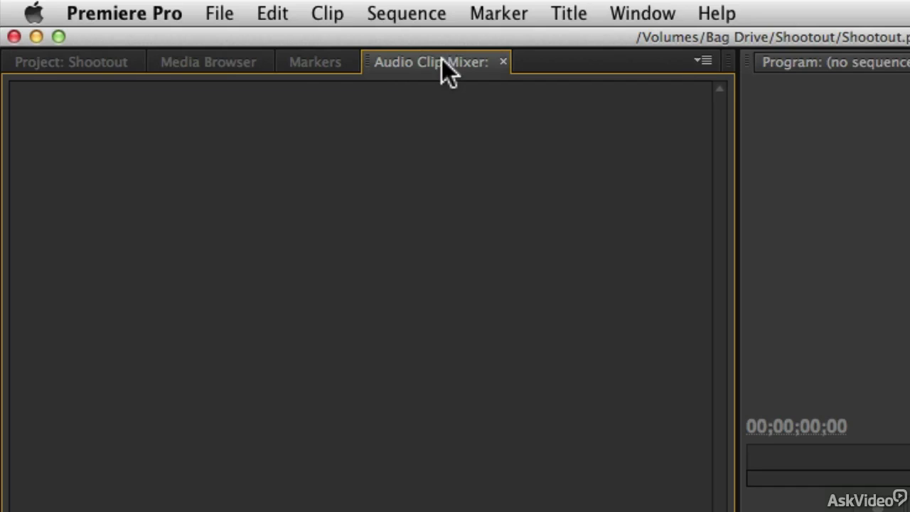
click(316, 63)
click(223, 66)
click(108, 66)
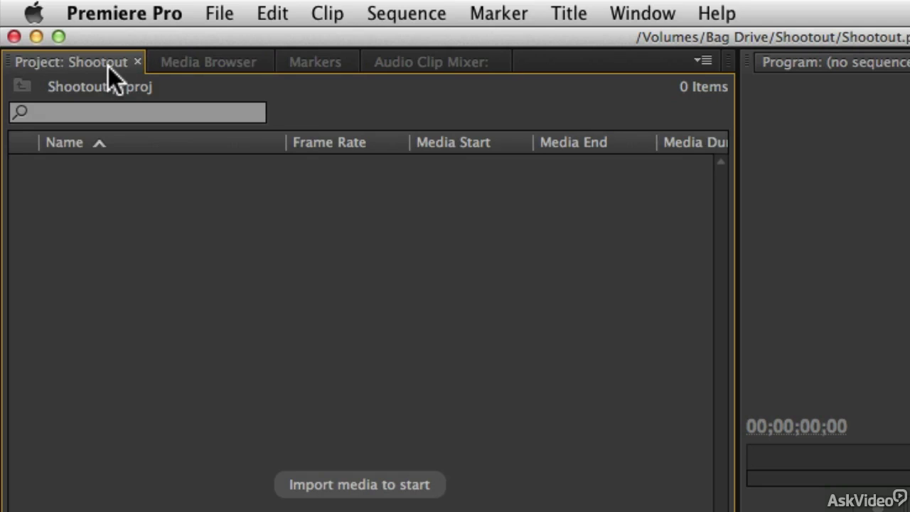
click(240, 61)
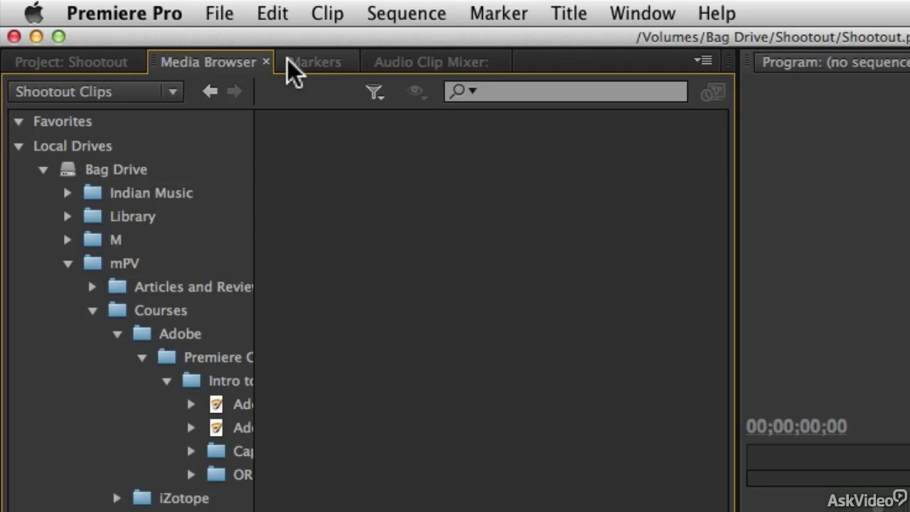
click(386, 57)
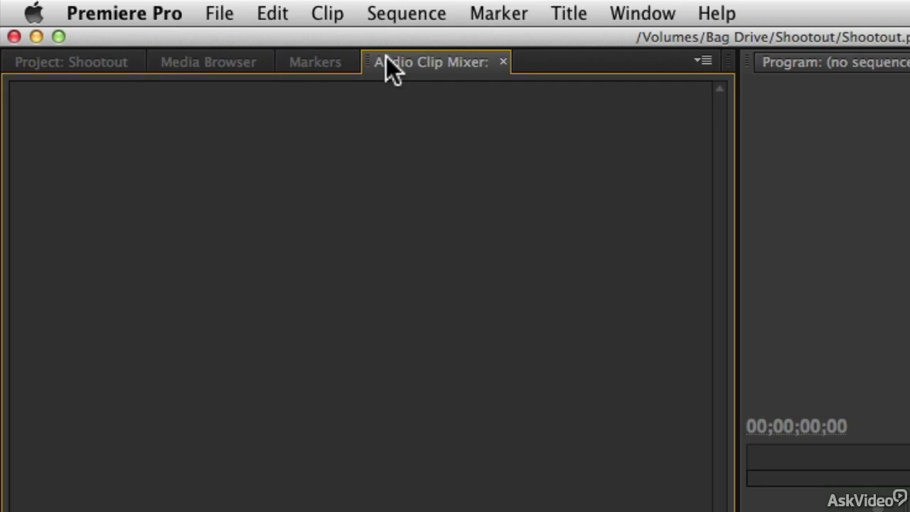
click(220, 60)
click(96, 61)
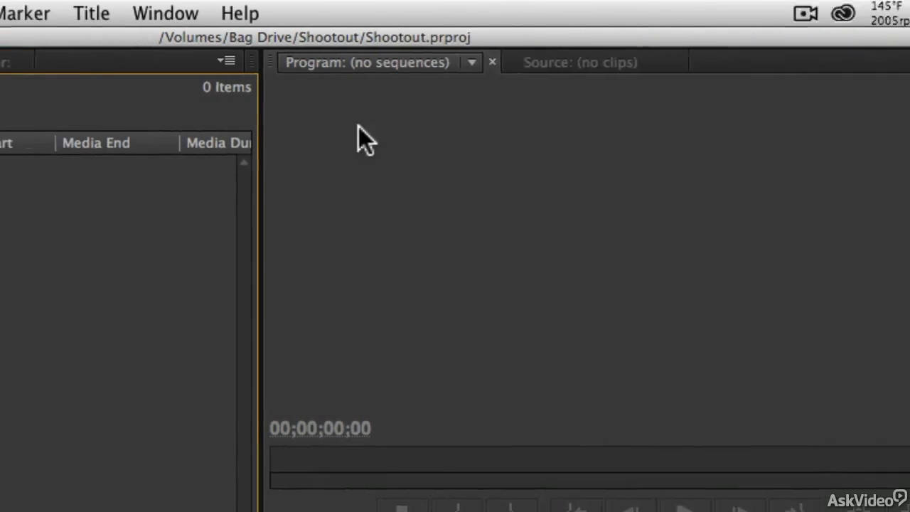
Step: View the Source monitor that shares a frame with the Program monitor, and bring the Program monitor back to the front
click(166, 126)
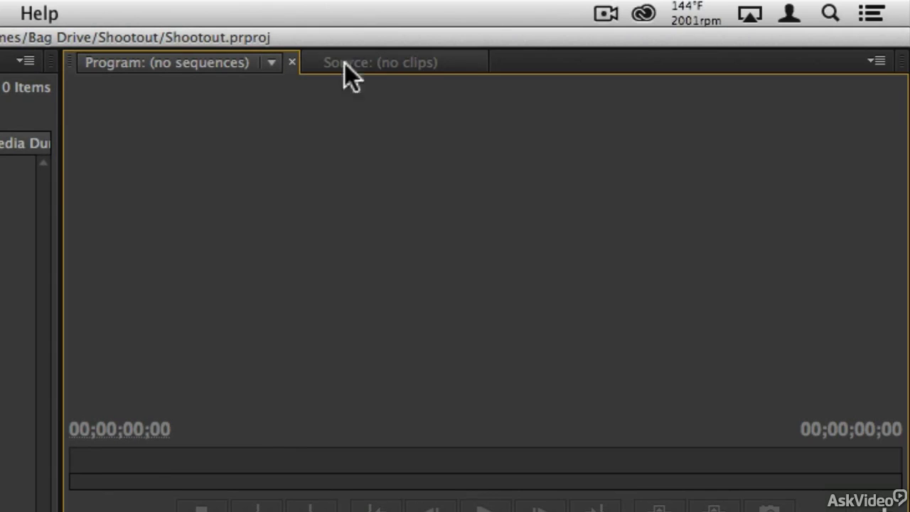
click(373, 64)
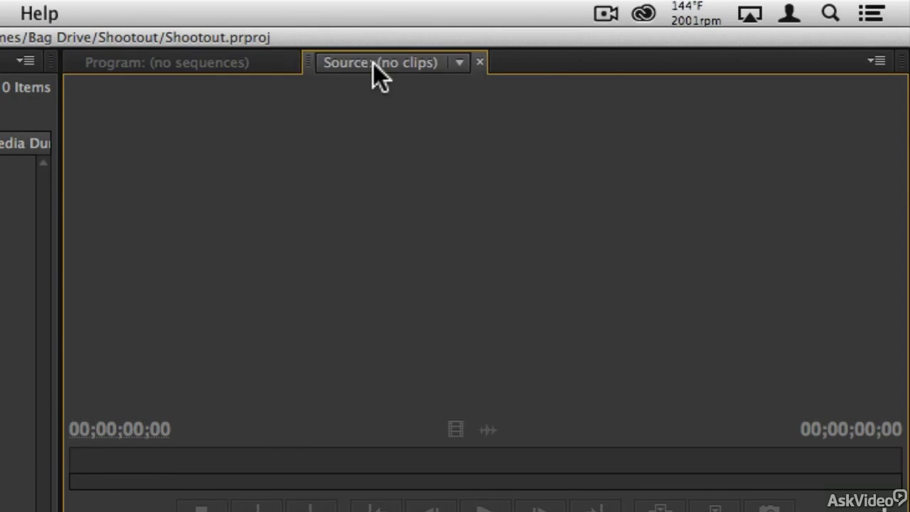
click(164, 65)
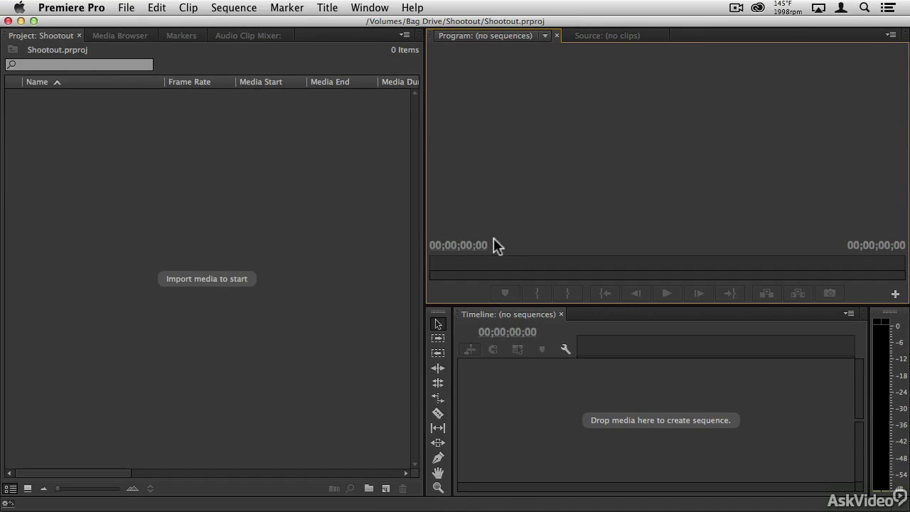
Step: Switch the interface to the Audio workspace
click(370, 8)
mouse_move(371, 26)
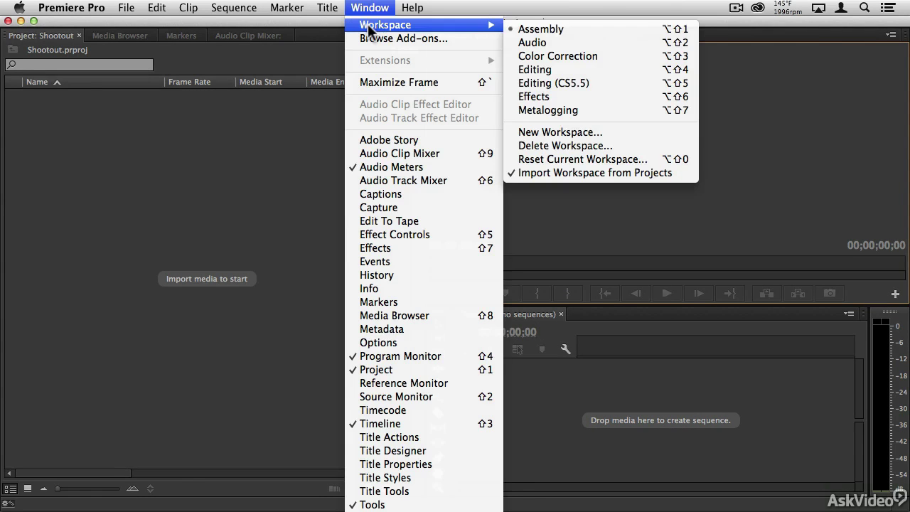
click(530, 42)
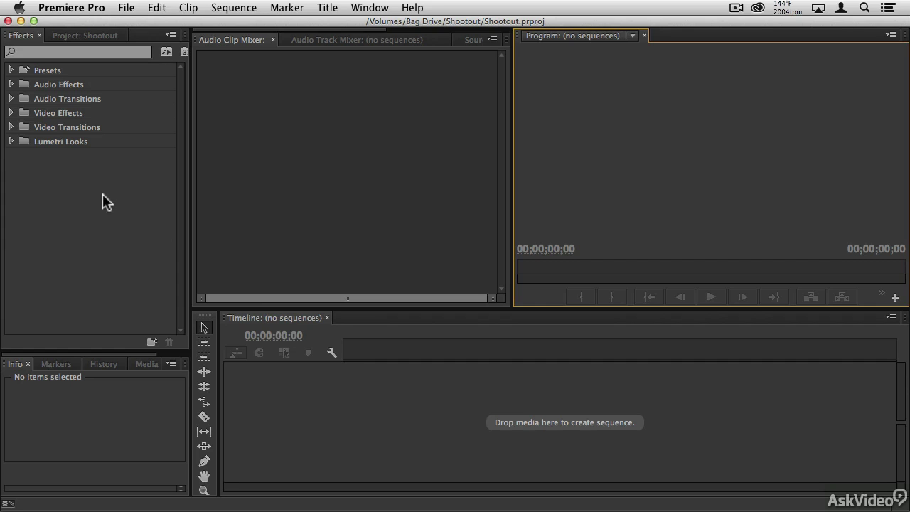
Step: Switch to the Editing (CS5.5) workspace, and from there to the Editing workspace
click(383, 10)
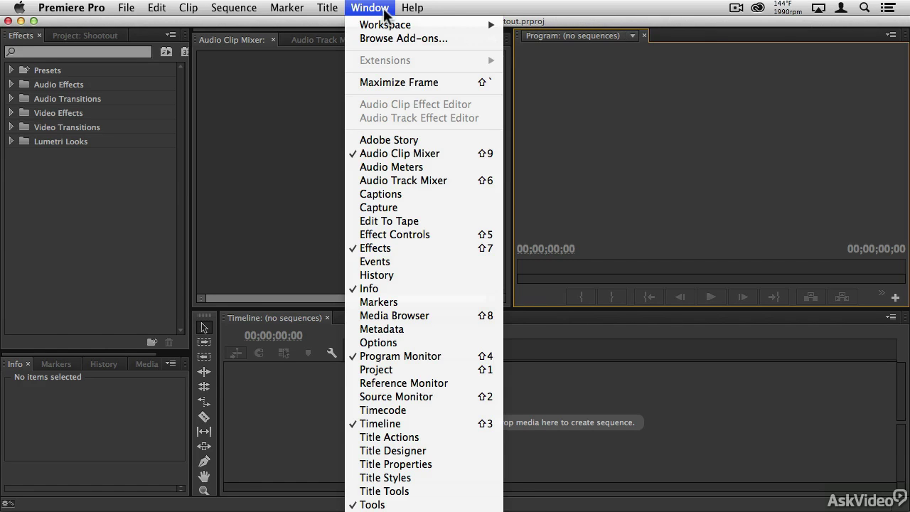
mouse_move(385, 26)
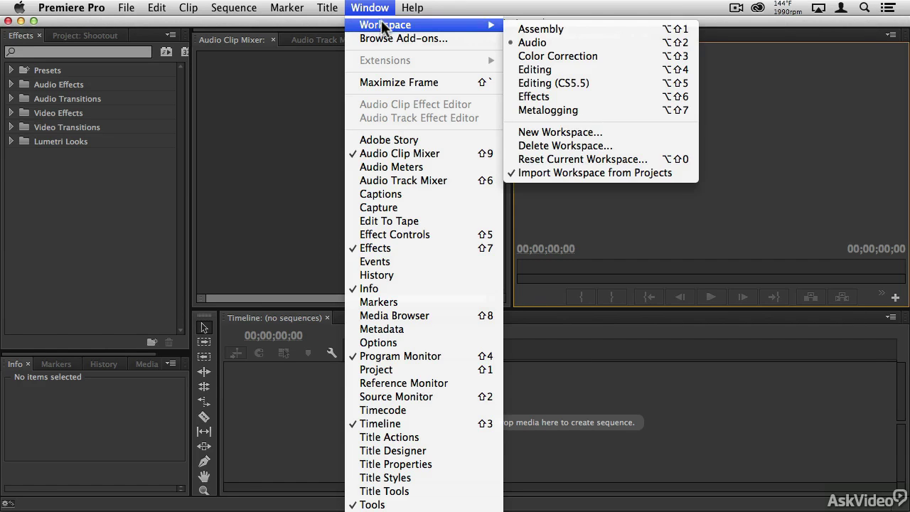
click(566, 85)
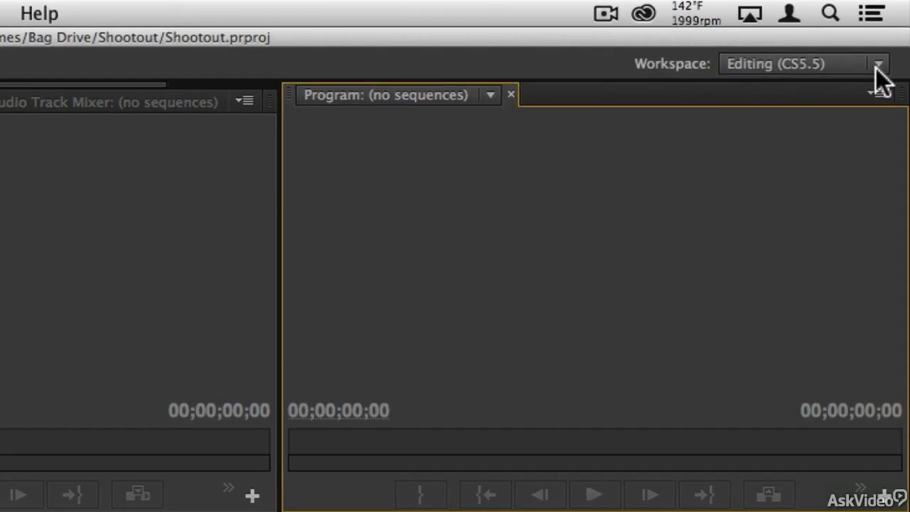
click(878, 65)
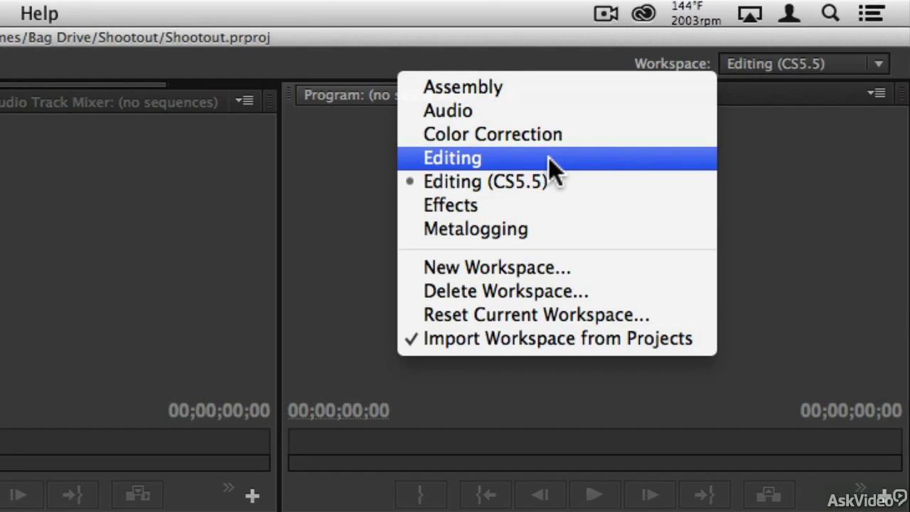
click(453, 161)
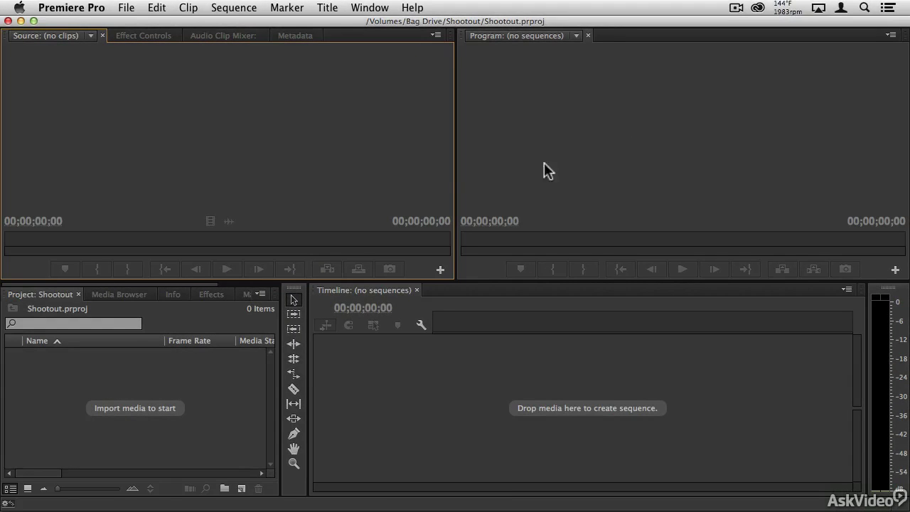
Step: Widen the Program monitor by narrowing the Source monitor, and make both monitors taller at the expense of the Project and Timeline frames
drag(455, 166, 302, 170)
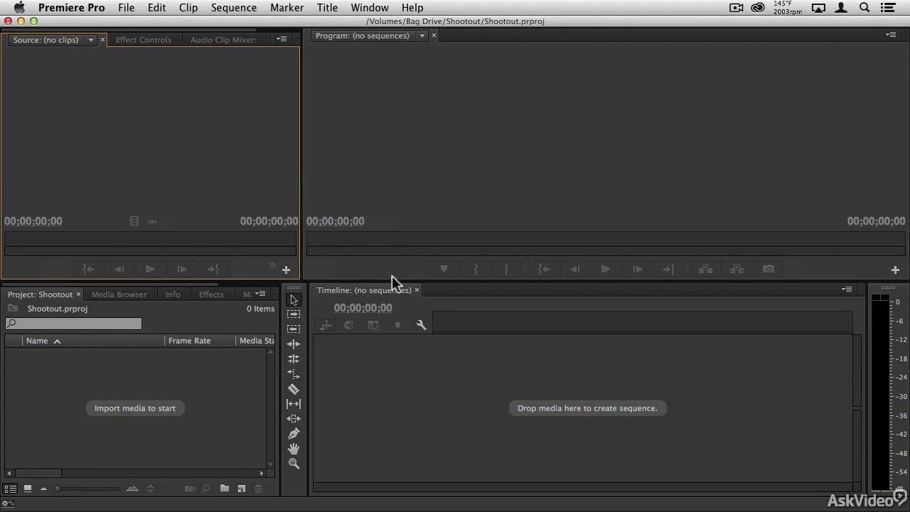
drag(386, 280, 381, 370)
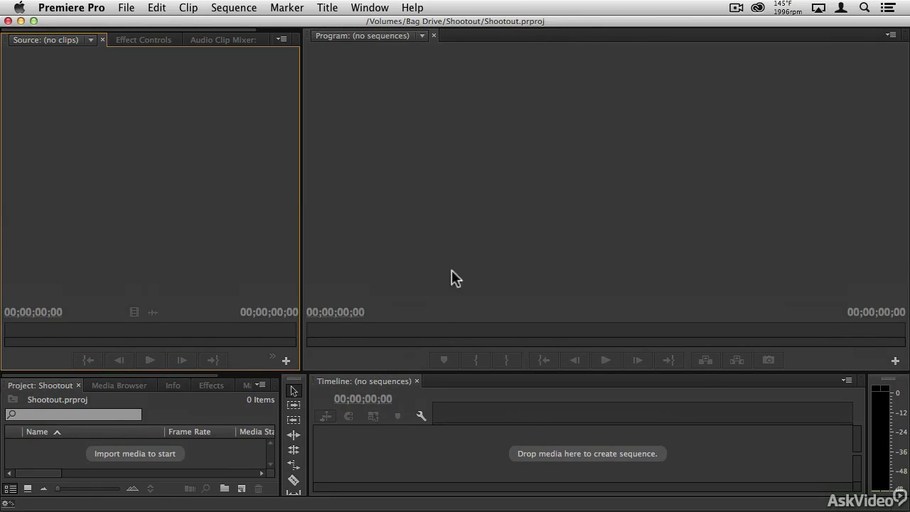
Step: Reset the current Editing workspace to its original layout
click(378, 9)
mouse_move(381, 25)
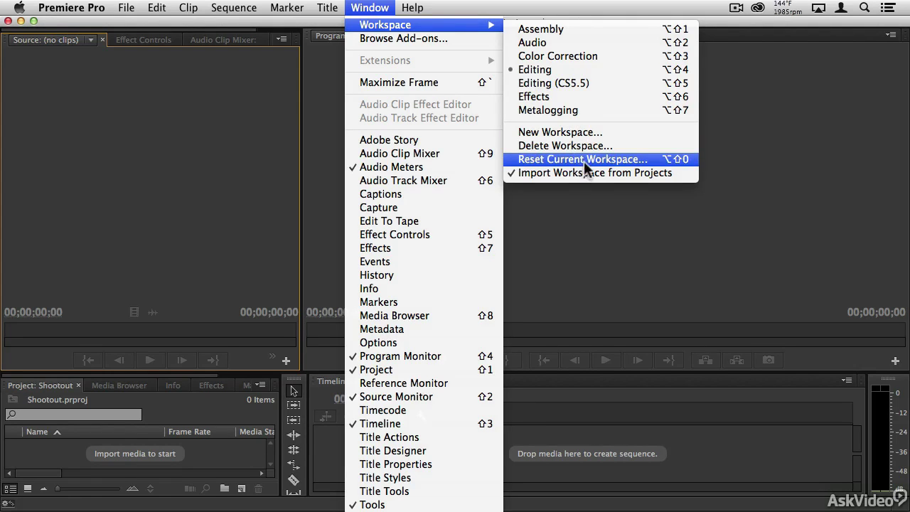
click(622, 159)
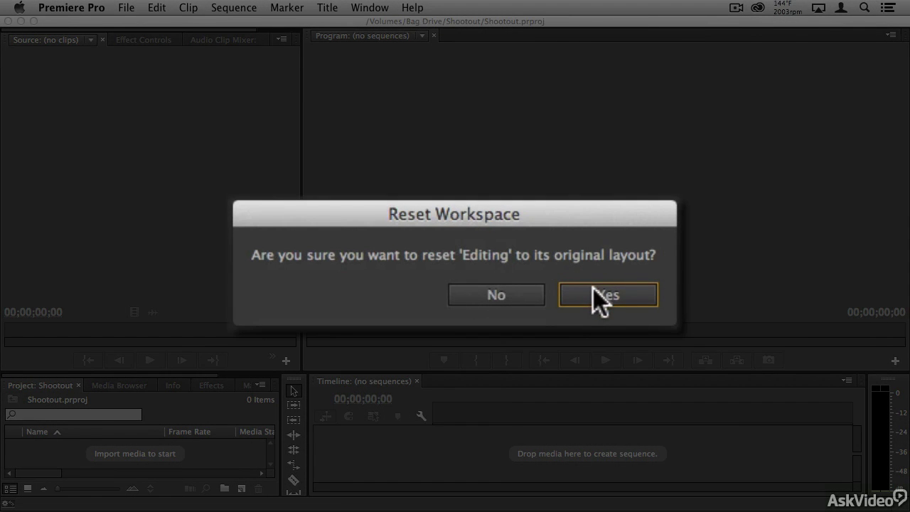
click(600, 296)
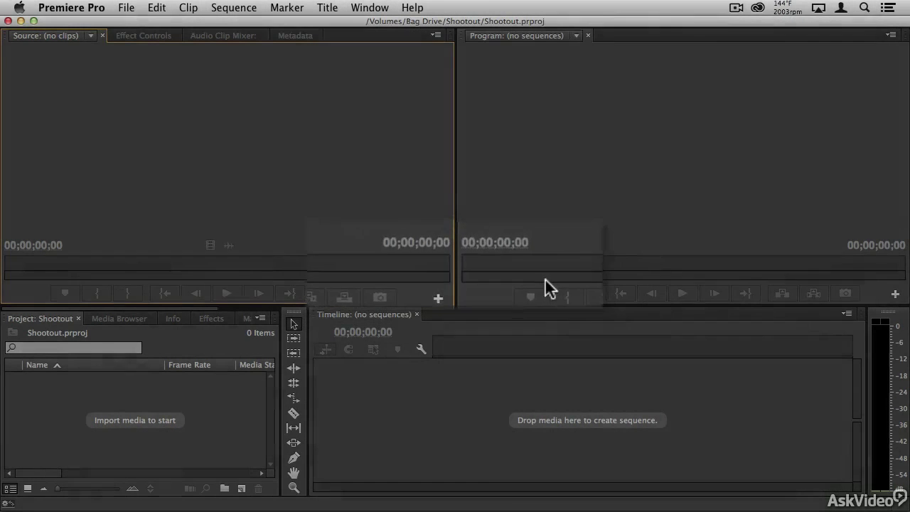